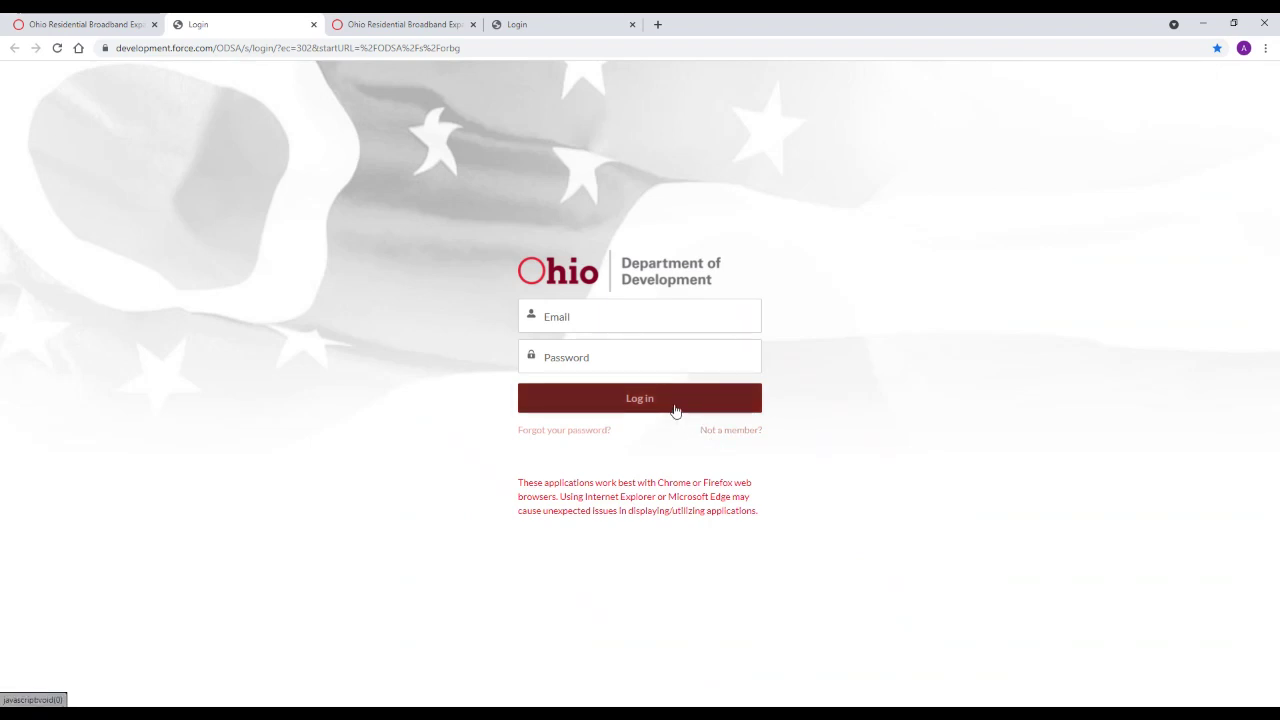
Glance at the new-member registration page, then sign in with the account e-mail and password
{"action": "left_click", "coordinate": [718, 433]}
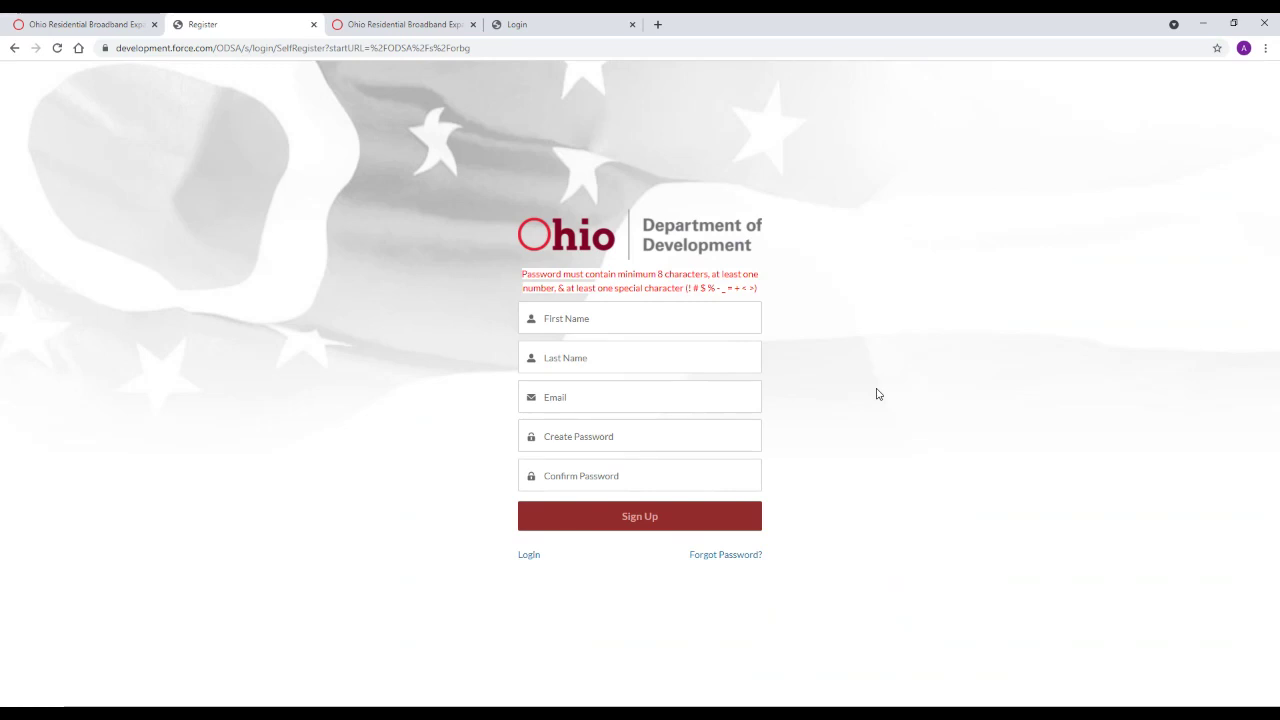
{"action": "left_click", "coordinate": [529, 555]}
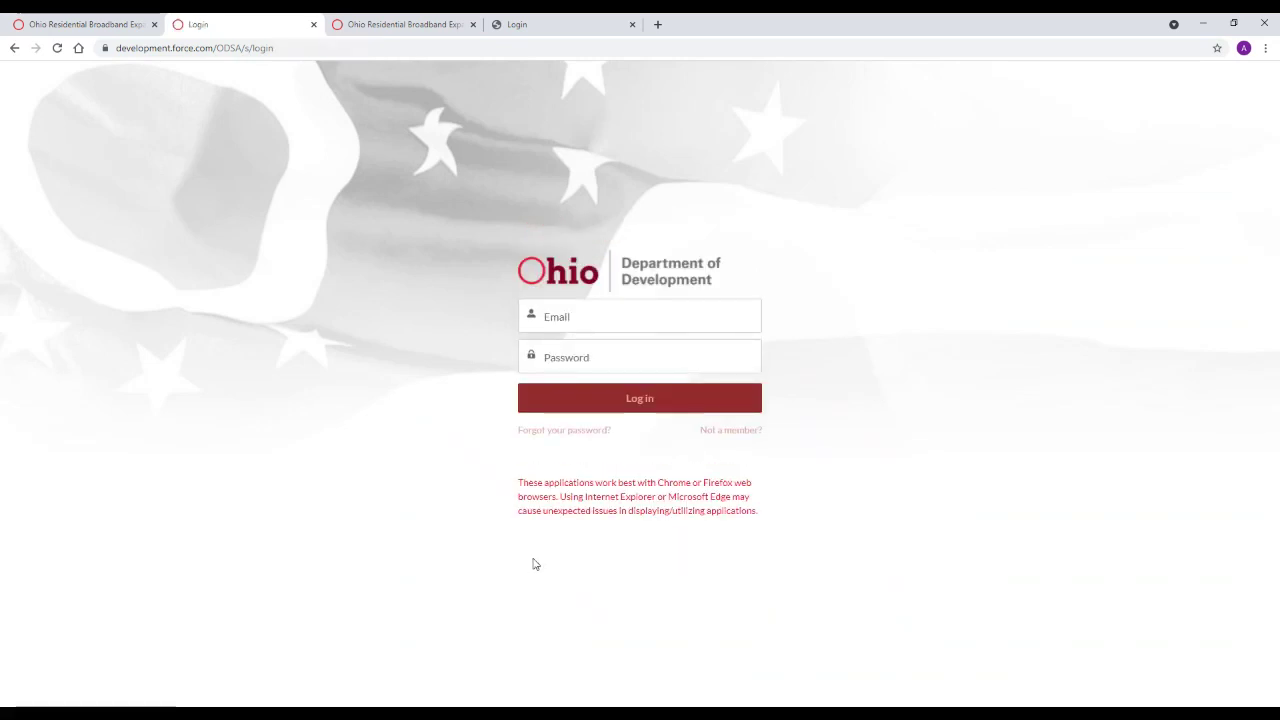
{"action": "left_click", "coordinate": [582, 313]}
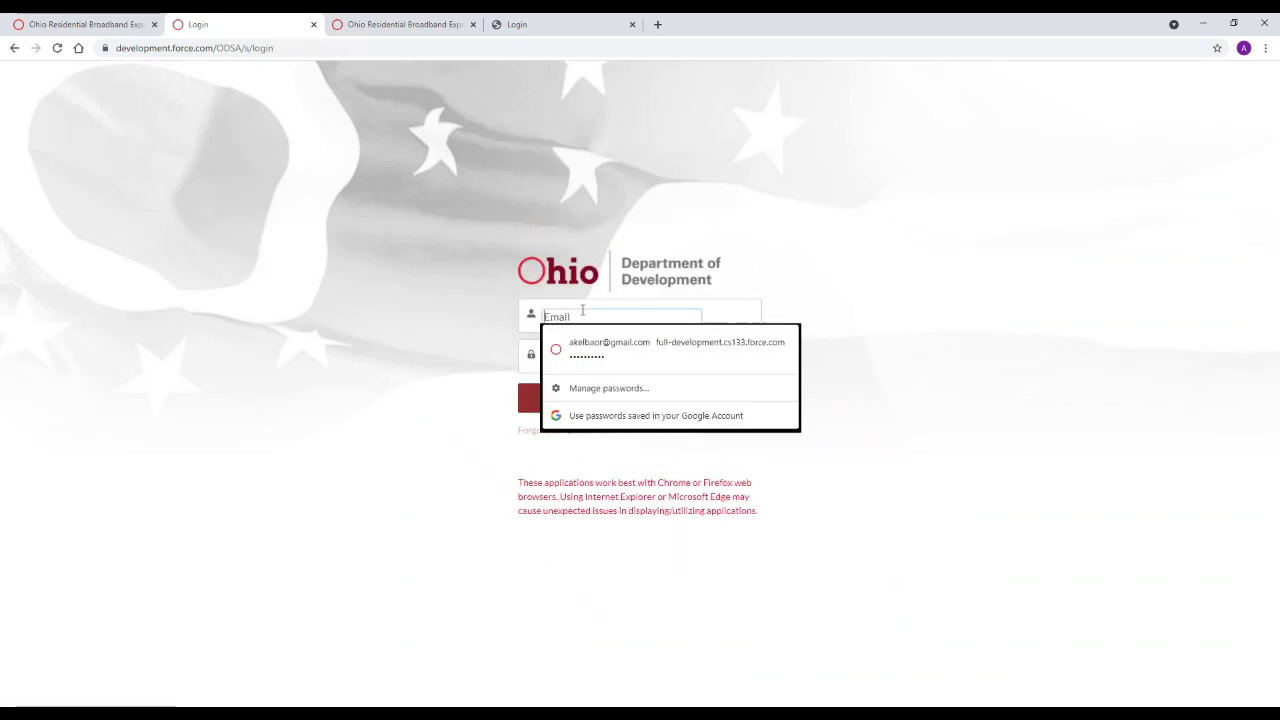
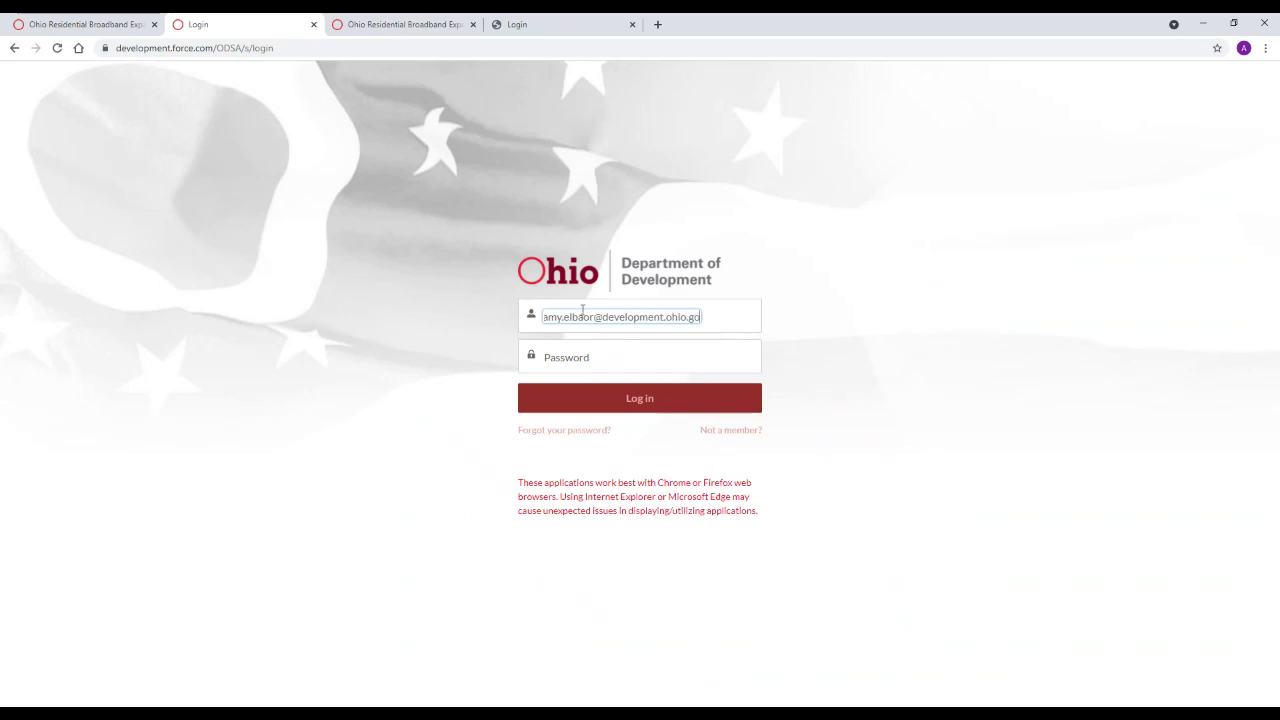
{"action": "key", "text": "Tab"}
{"action": "type", "text": "**********"}
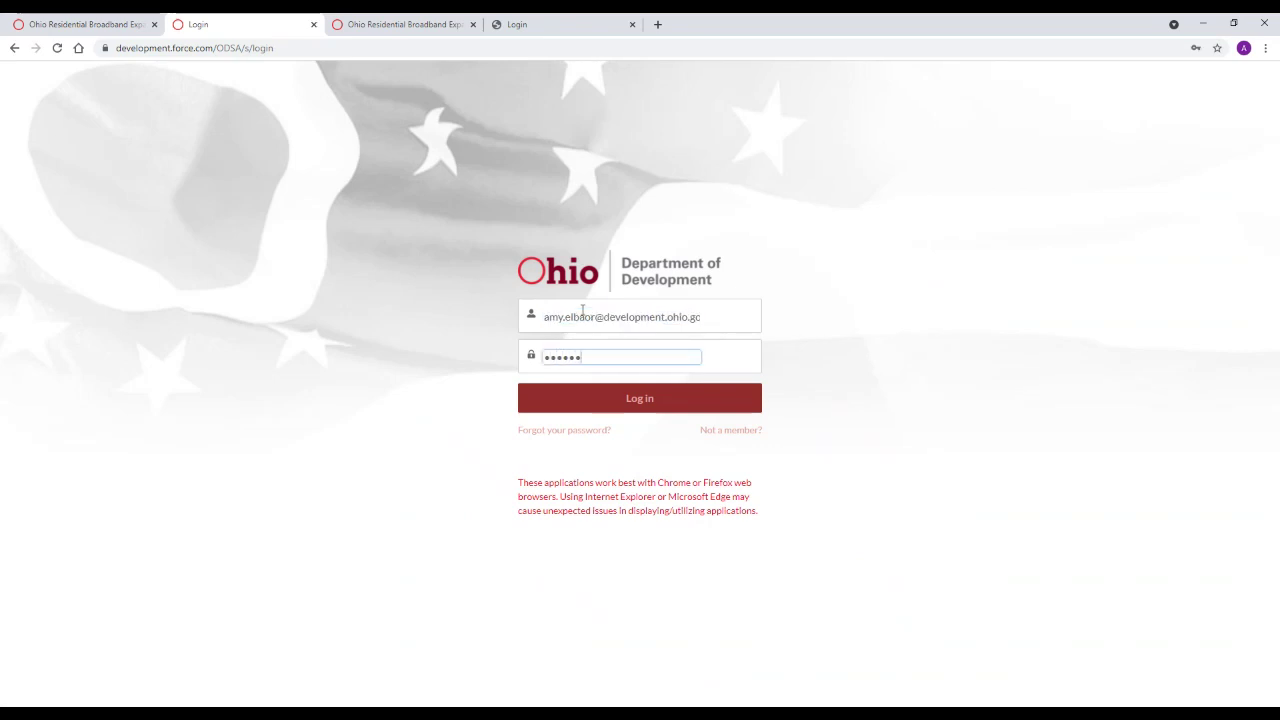
{"action": "key", "text": "Return"}
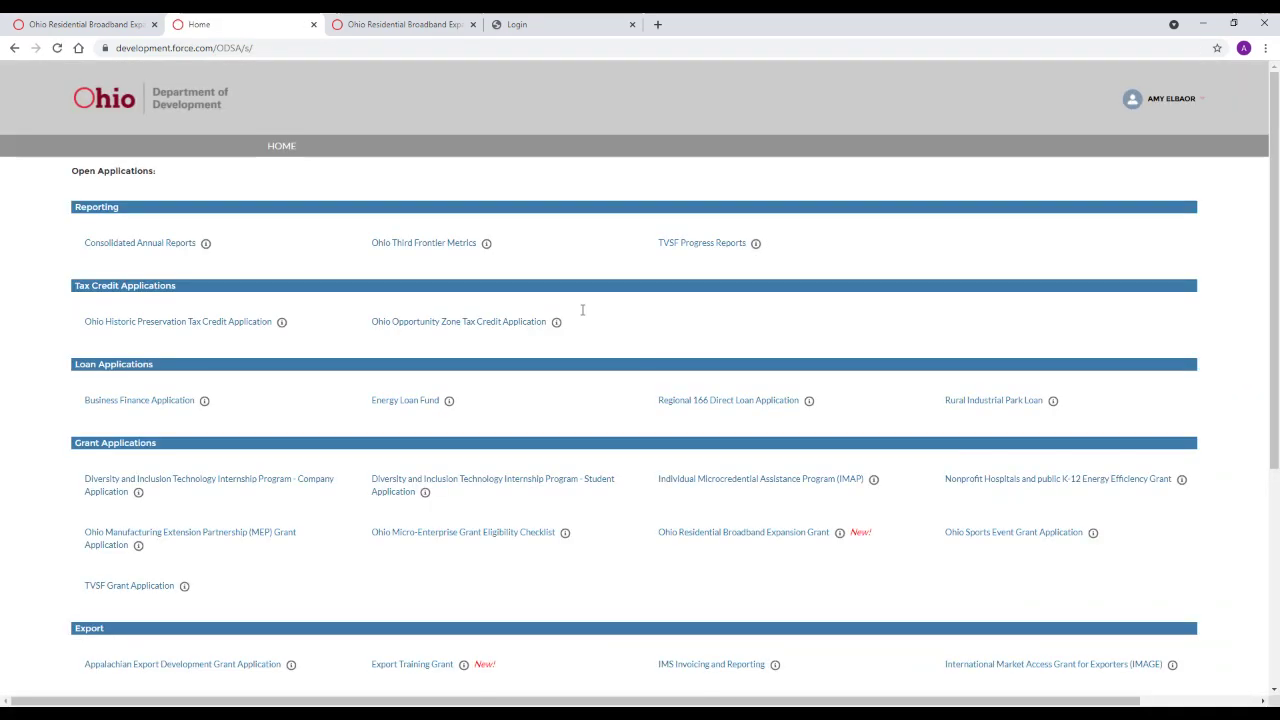
{"action": "scroll", "coordinate": [466, 394], "scroll_direction": "down", "scroll_amount": 4}
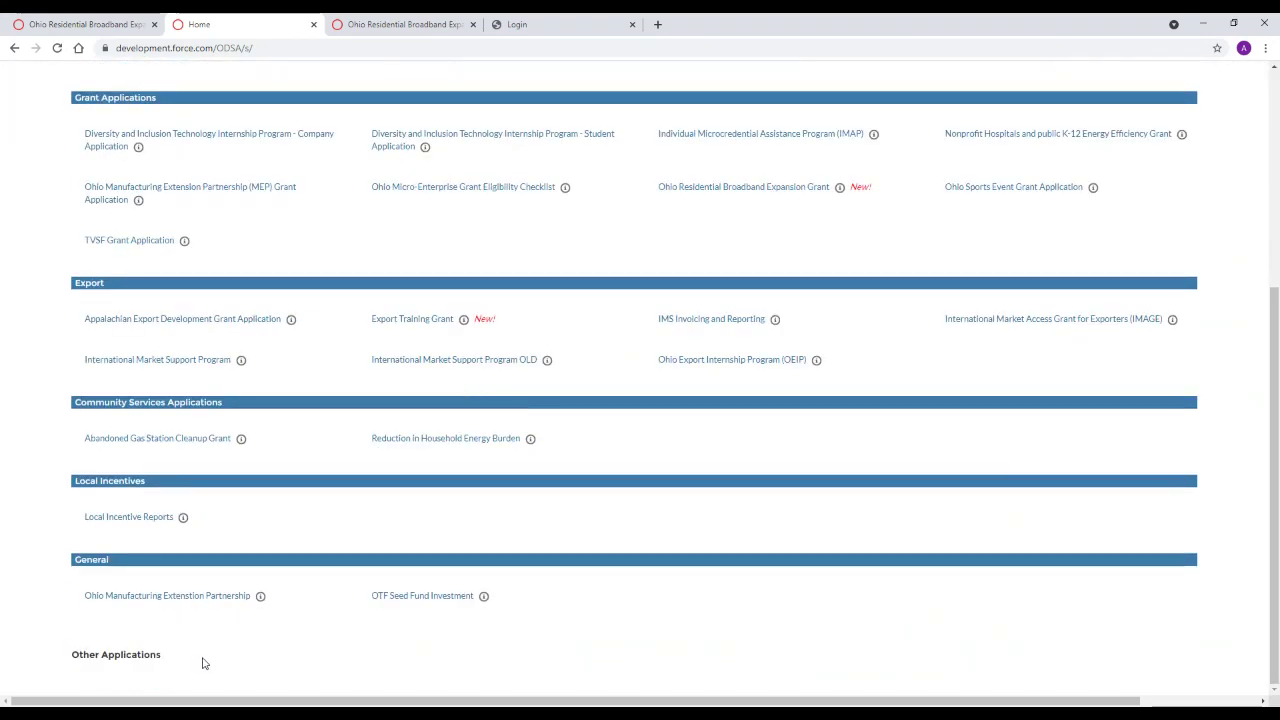
{"action": "scroll", "coordinate": [202, 663], "scroll_direction": "up", "scroll_amount": 1}
{"action": "scroll", "coordinate": [202, 663], "scroll_direction": "up", "scroll_amount": 2}
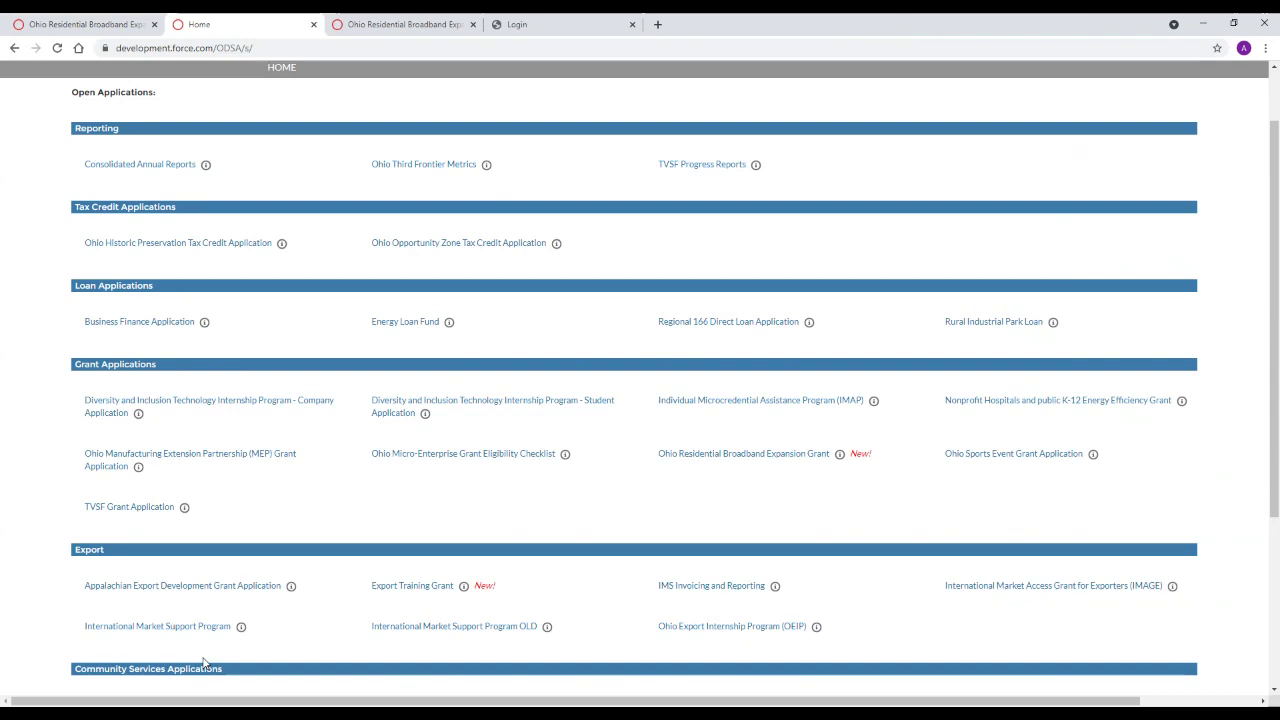
{"action": "scroll", "coordinate": [202, 663], "scroll_direction": "up", "scroll_amount": 1}
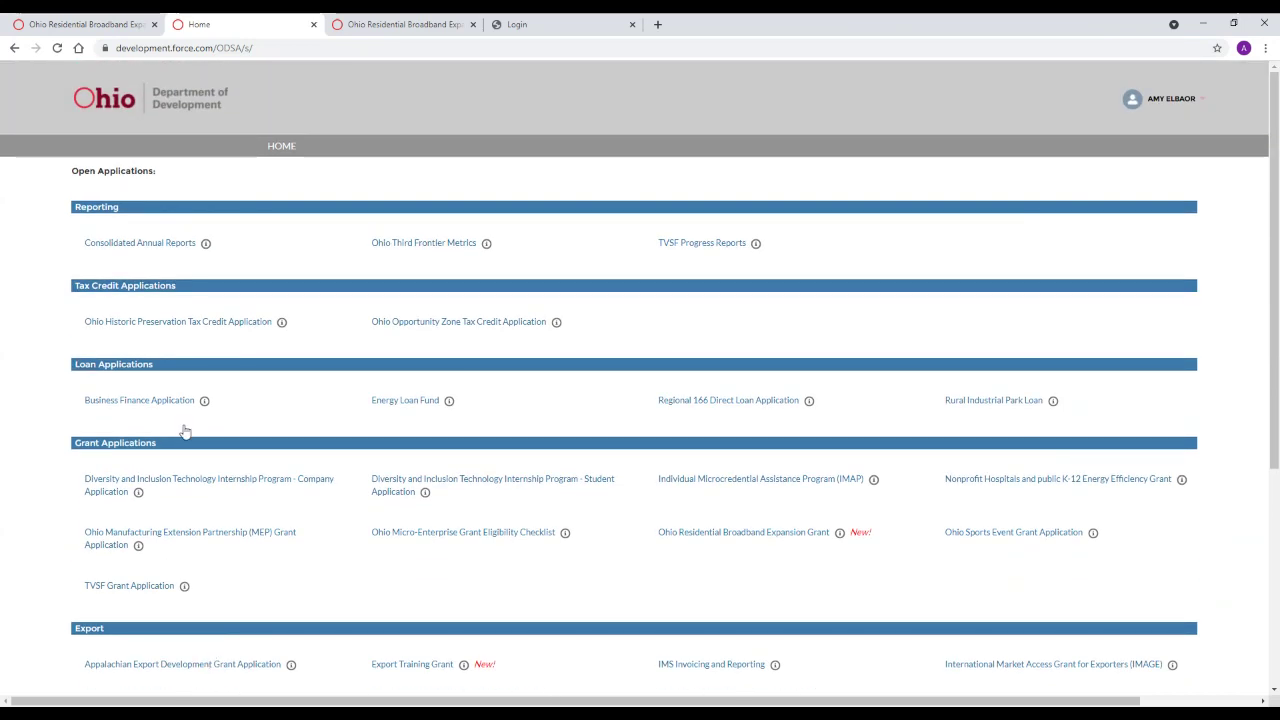
Open the Ohio Residential Broadband Expansion Grant, enter the organisation's Federal Tax ID, and view the submitted application
{"action": "left_click", "coordinate": [766, 533]}
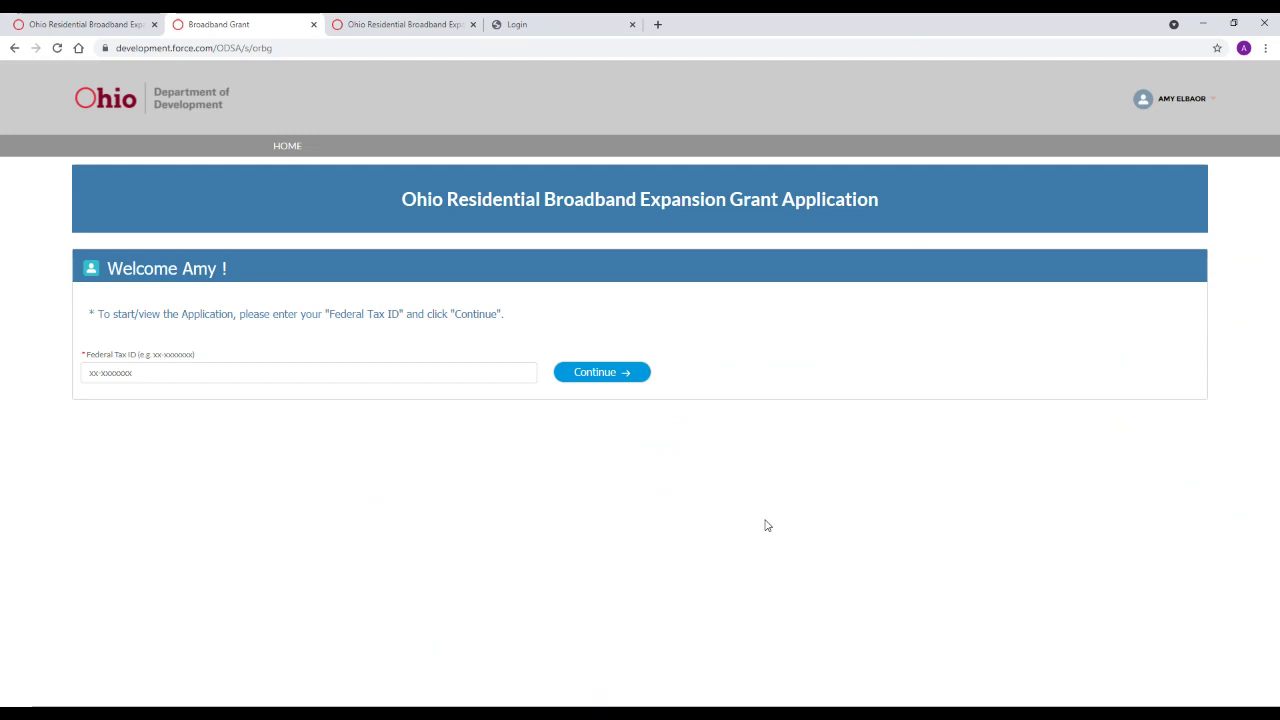
{"action": "left_click", "coordinate": [165, 370]}
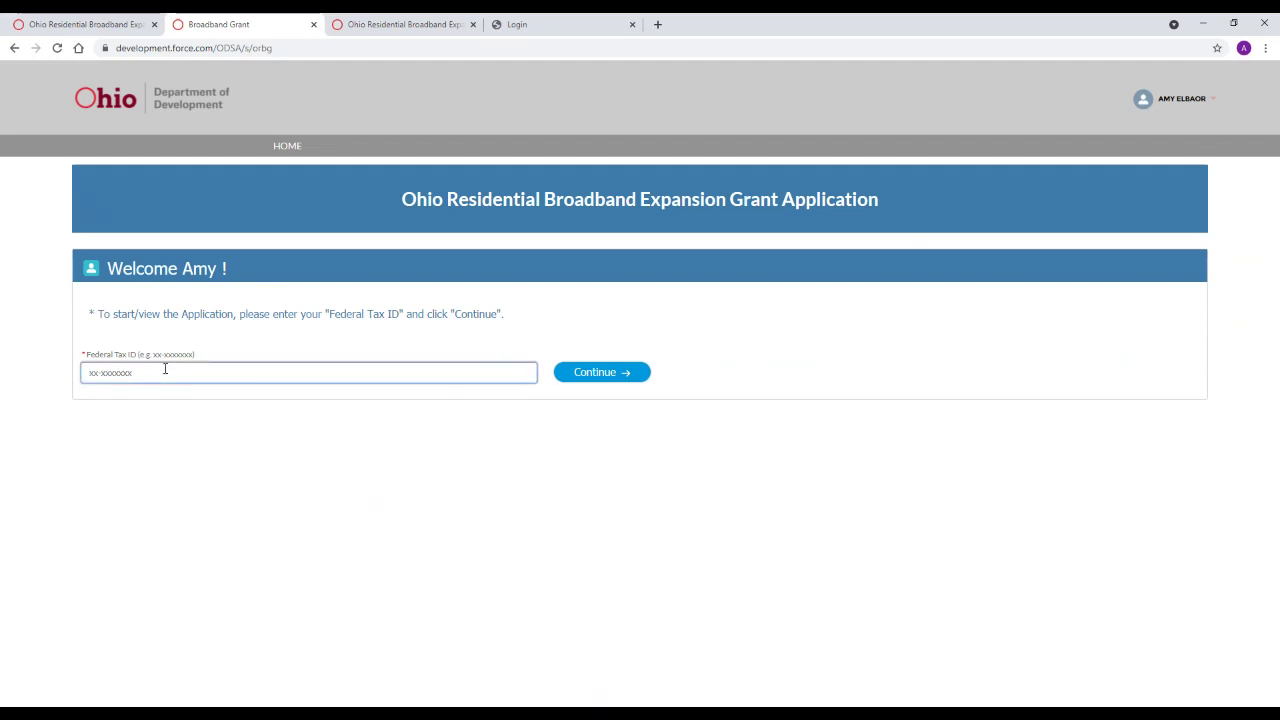
{"action": "left_click", "coordinate": [586, 381]}
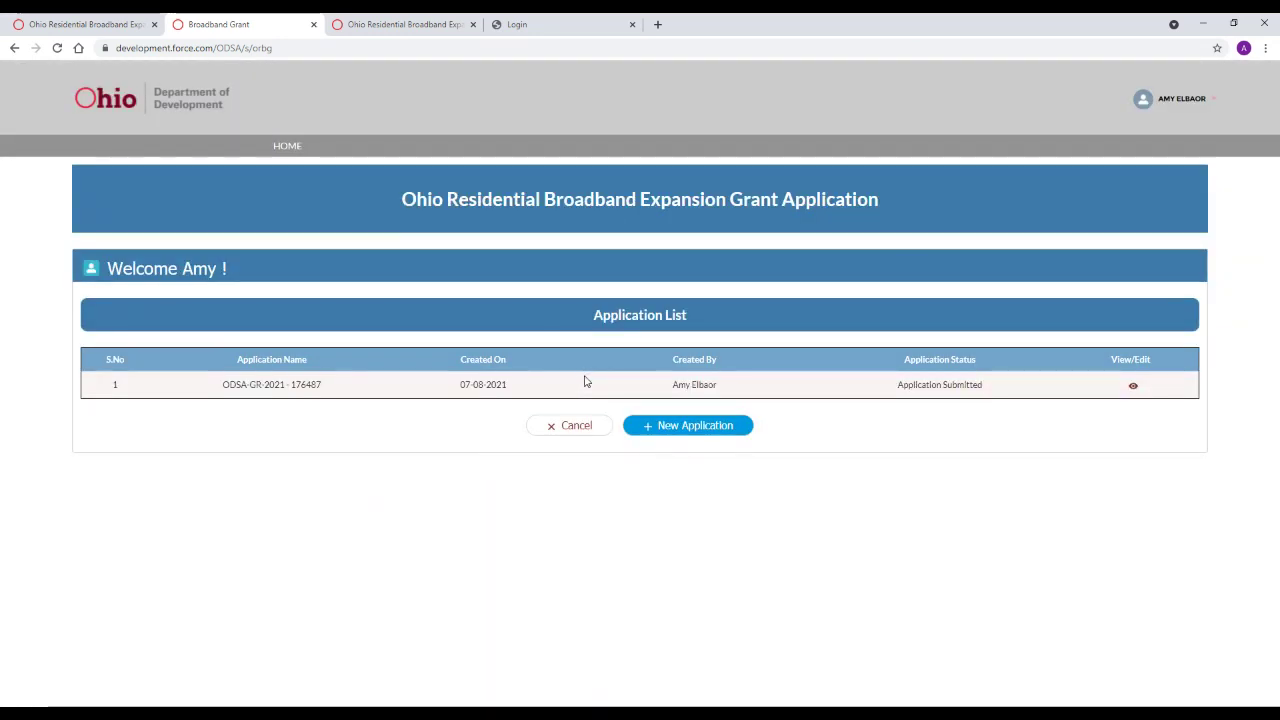
{"action": "left_click", "coordinate": [1132, 392]}
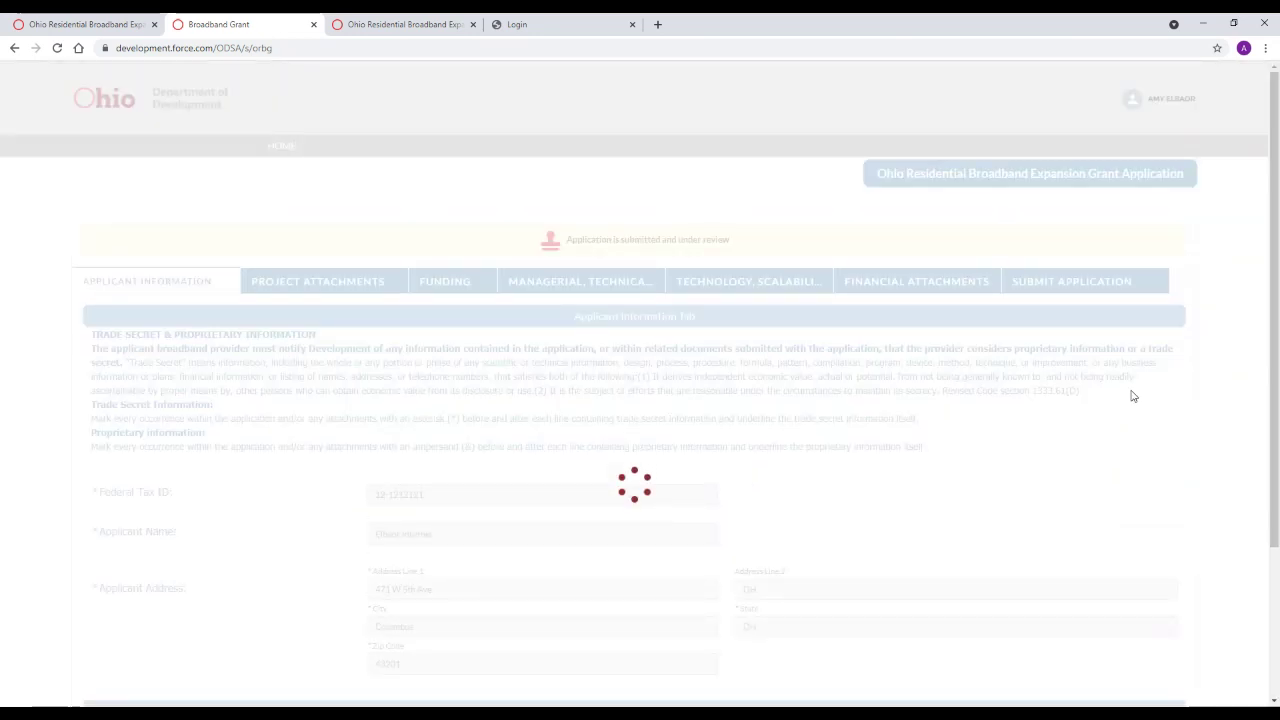
{"action": "scroll", "coordinate": [1088, 401], "scroll_direction": "down", "scroll_amount": 3}
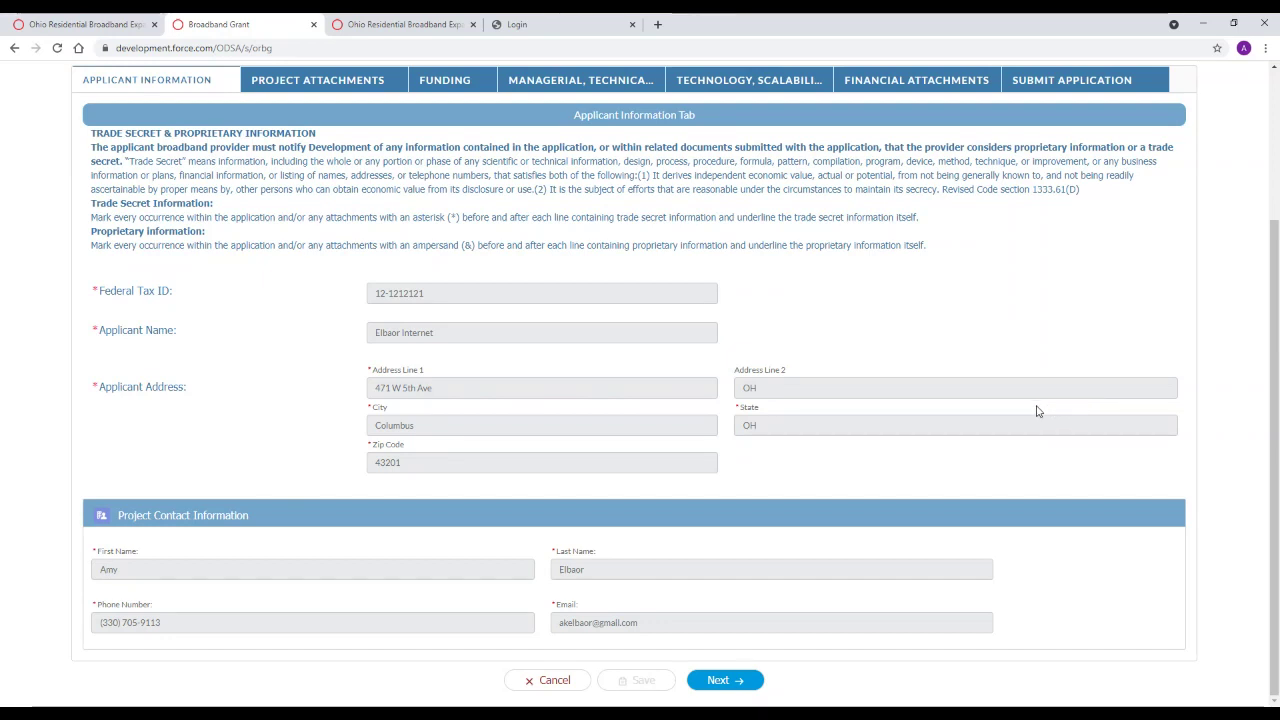
Advance to Project Attachments and review the required documents 2A–2F uploaded 07-12-2021
{"action": "left_click", "coordinate": [731, 683]}
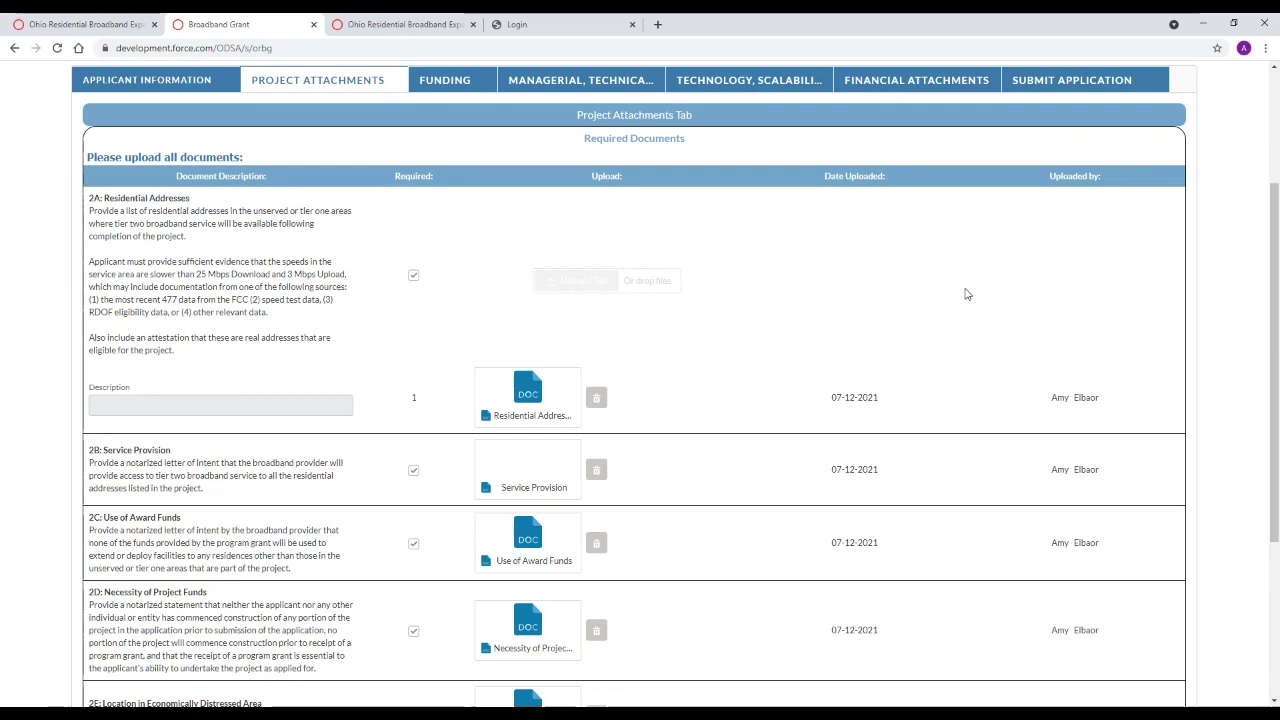
{"action": "scroll", "coordinate": [797, 271], "scroll_direction": "down", "scroll_amount": 2}
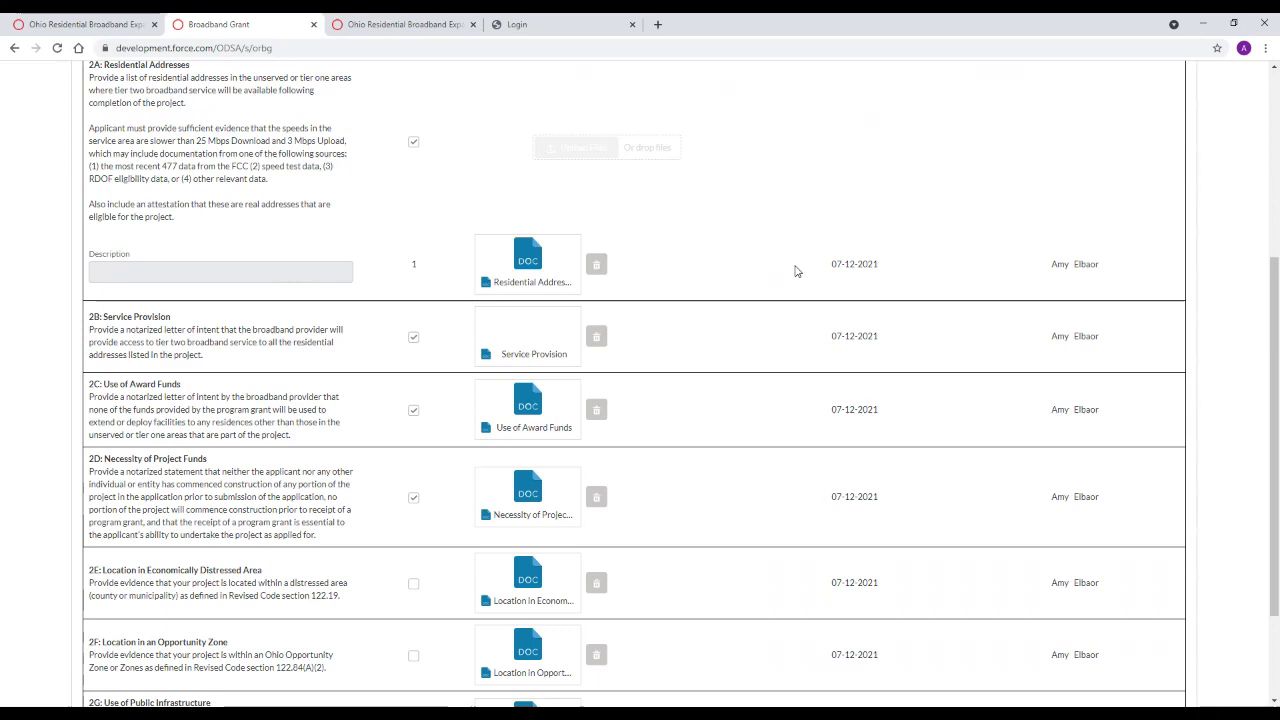
{"action": "scroll", "coordinate": [796, 271], "scroll_direction": "down", "scroll_amount": 3}
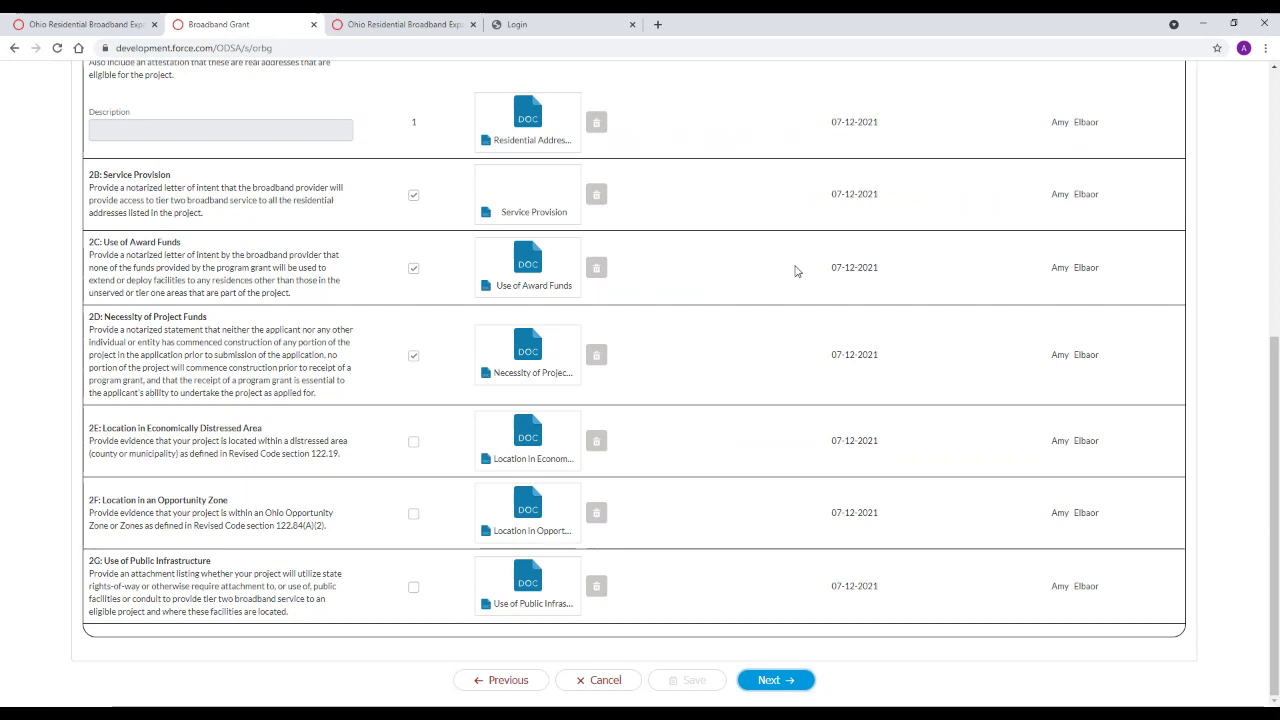
Review the Funding tab's costs and contributions, then advance to Managerial, Technical and Broadband Project Experience
{"action": "left_click", "coordinate": [776, 680]}
{"action": "scroll", "coordinate": [780, 665], "scroll_direction": "up", "scroll_amount": 2}
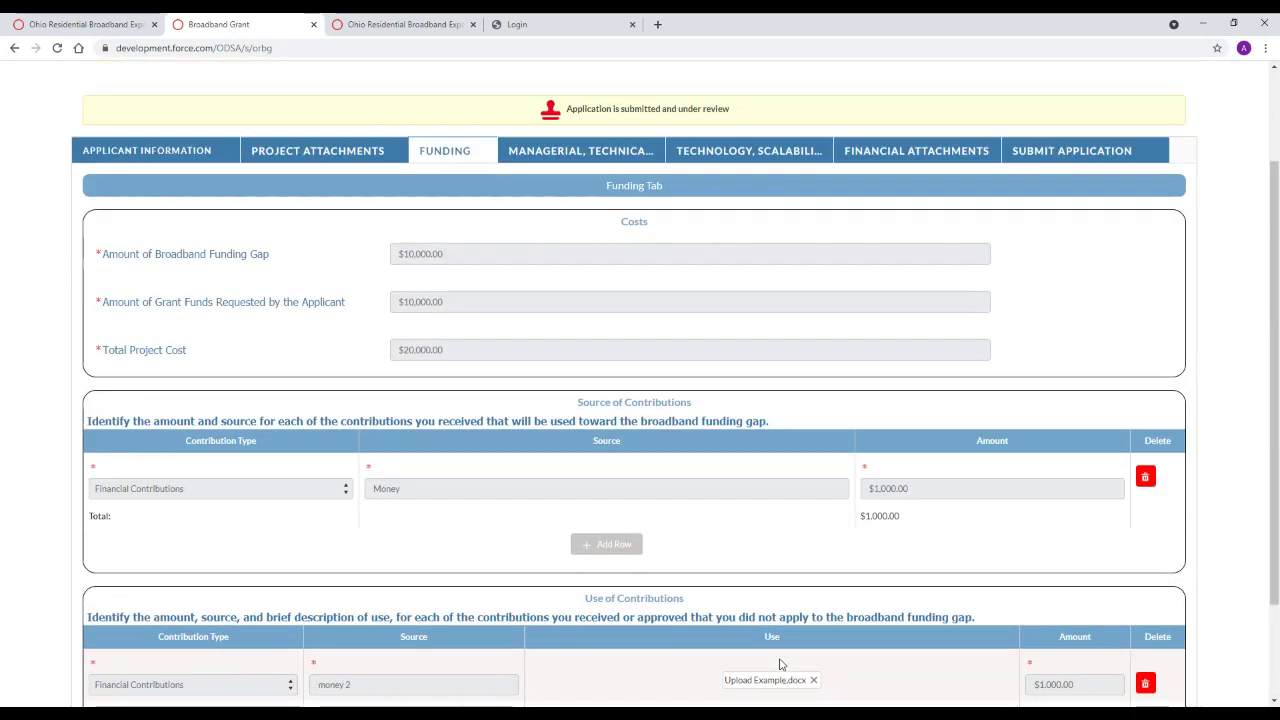
{"action": "scroll", "coordinate": [783, 667], "scroll_direction": "down", "scroll_amount": 1}
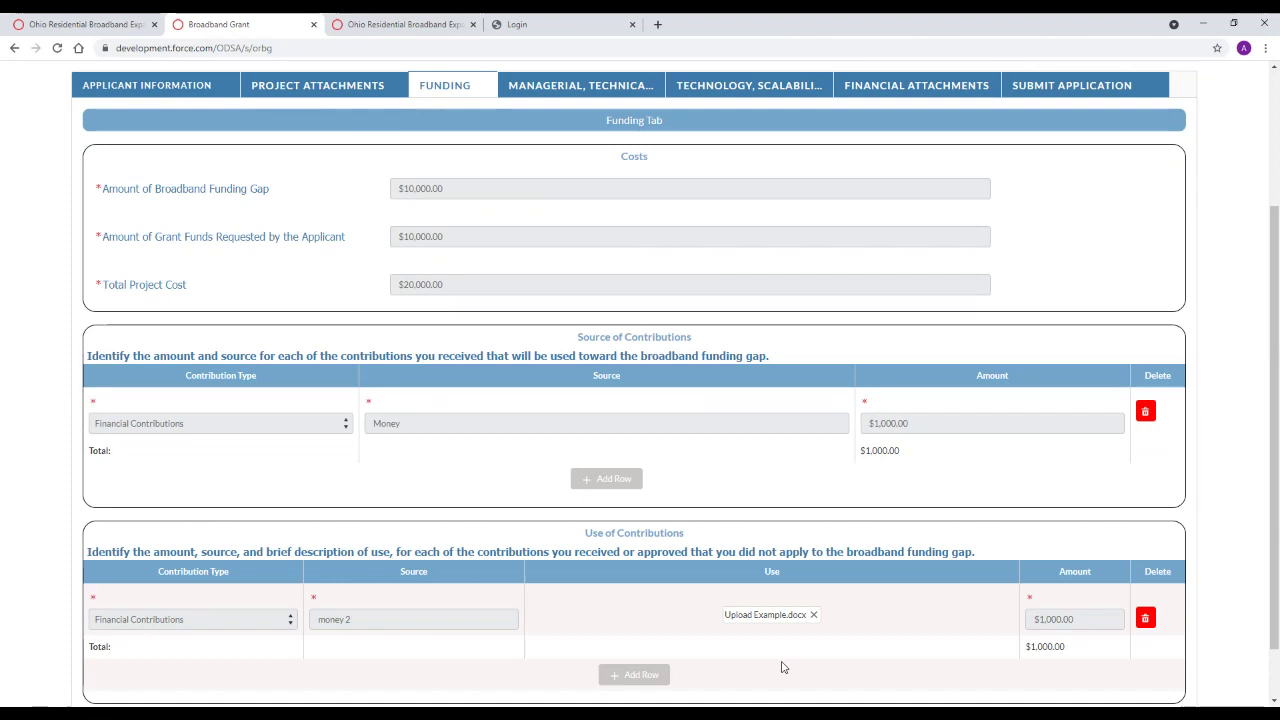
{"action": "scroll", "coordinate": [783, 667], "scroll_direction": "down", "scroll_amount": 1}
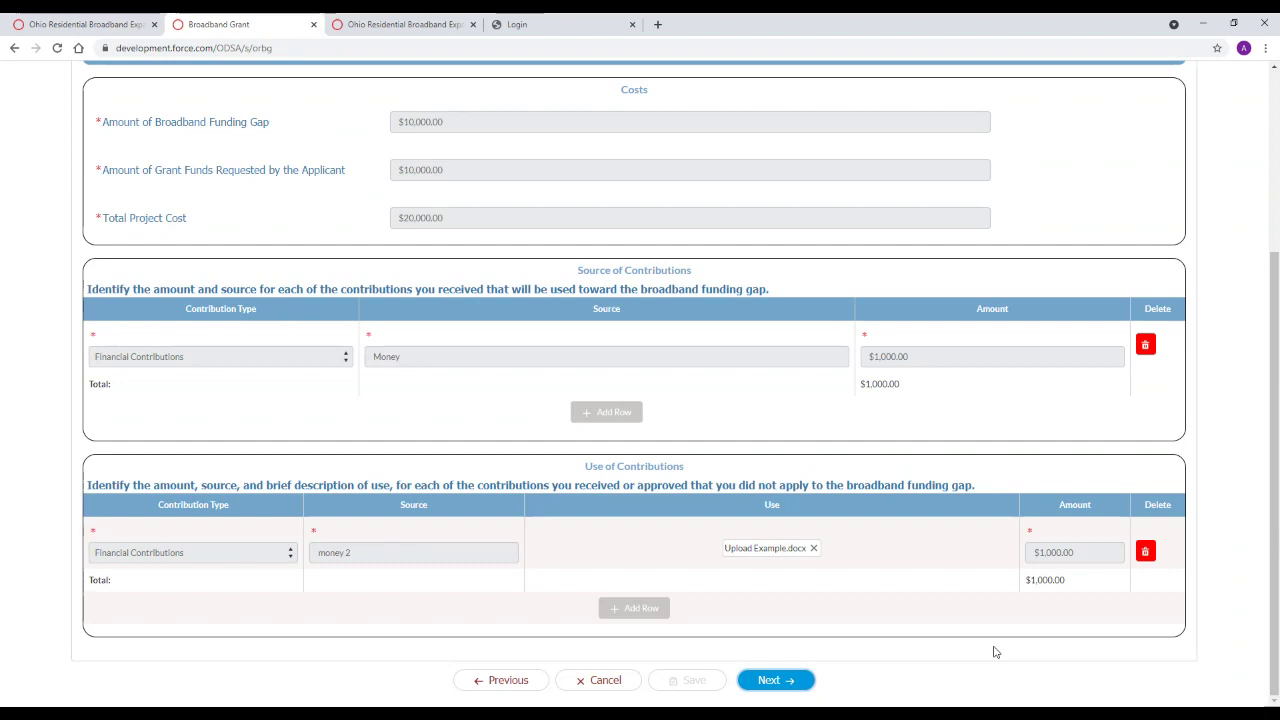
{"action": "left_click", "coordinate": [797, 685]}
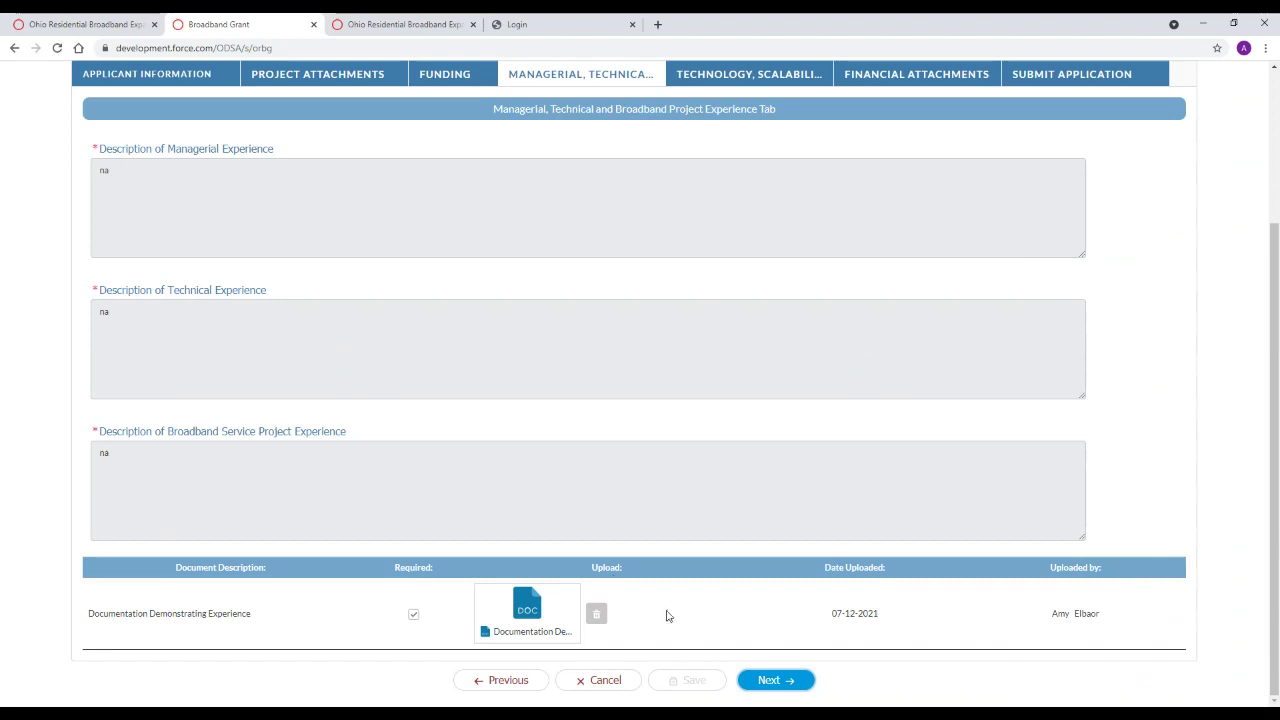
Finish reviewing the experience fields and advance to the Technology, Scalability, and Customer Service tab
{"action": "left_click", "coordinate": [760, 681]}
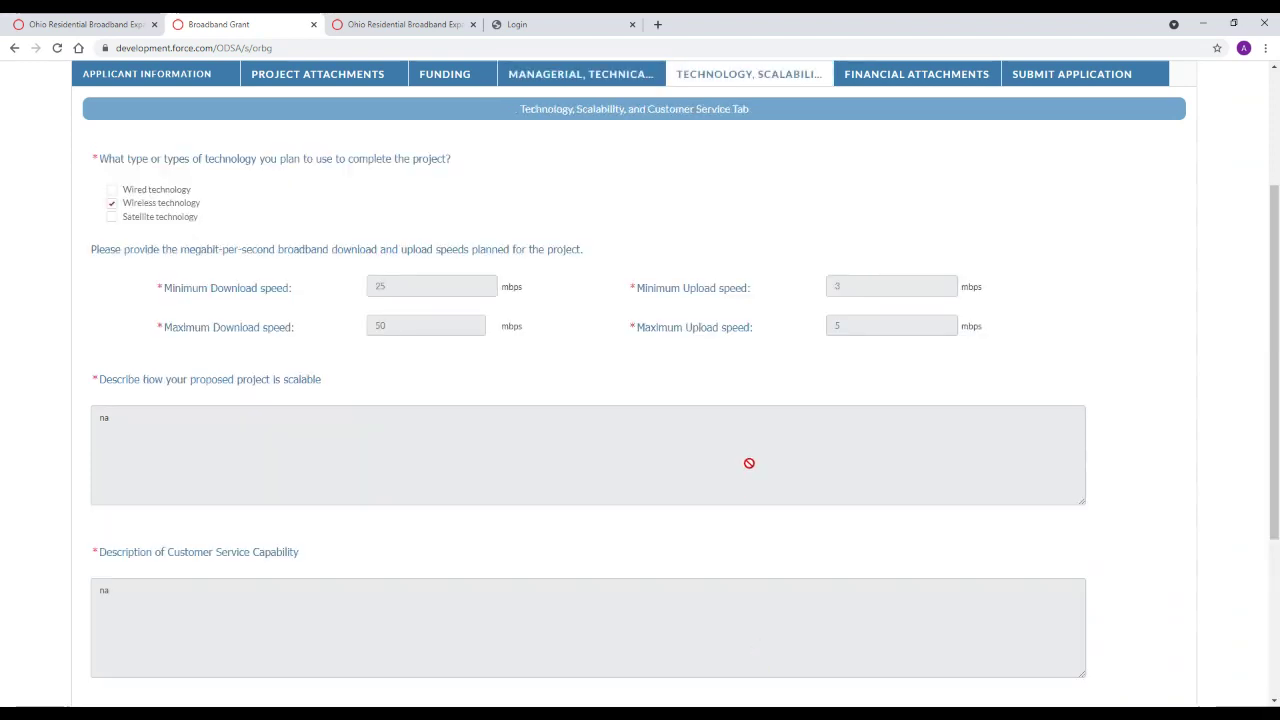
Scroll through speeds and descriptions down to 26 years operating in Ohio and two uploaded documents
{"action": "scroll", "coordinate": [752, 455], "scroll_direction": "down", "scroll_amount": 1}
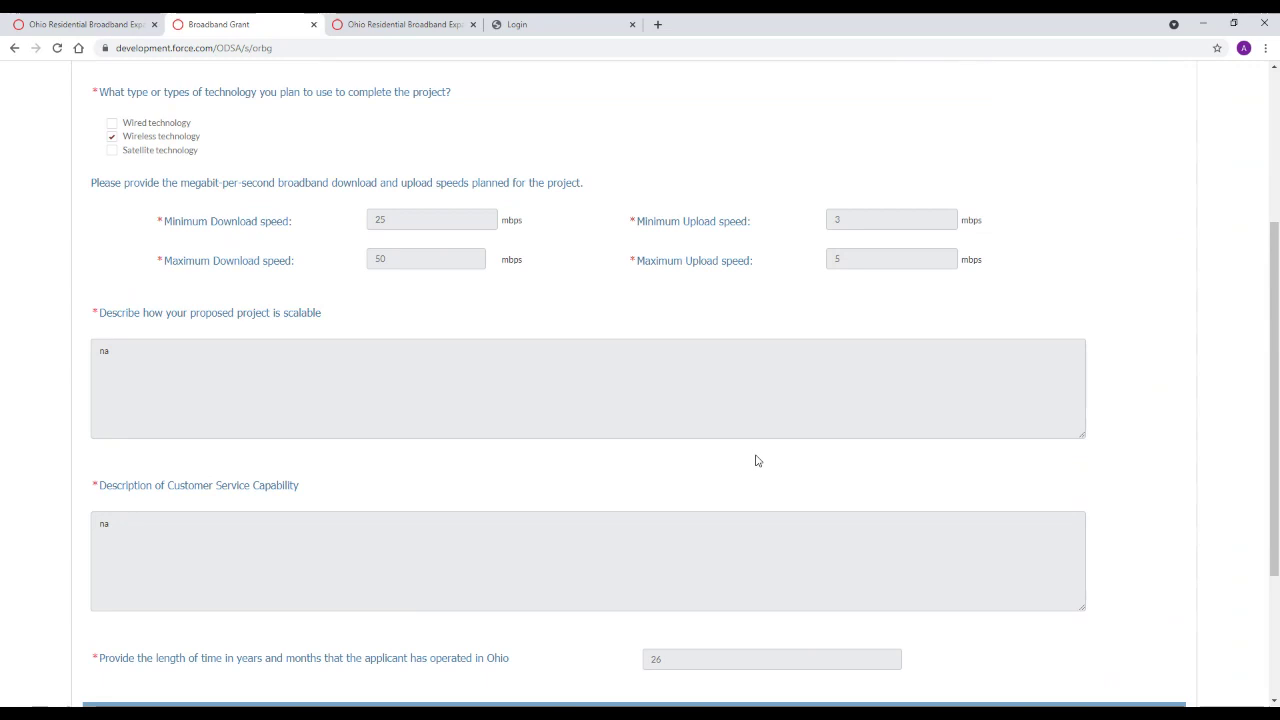
{"action": "scroll", "coordinate": [757, 460], "scroll_direction": "up", "scroll_amount": 1}
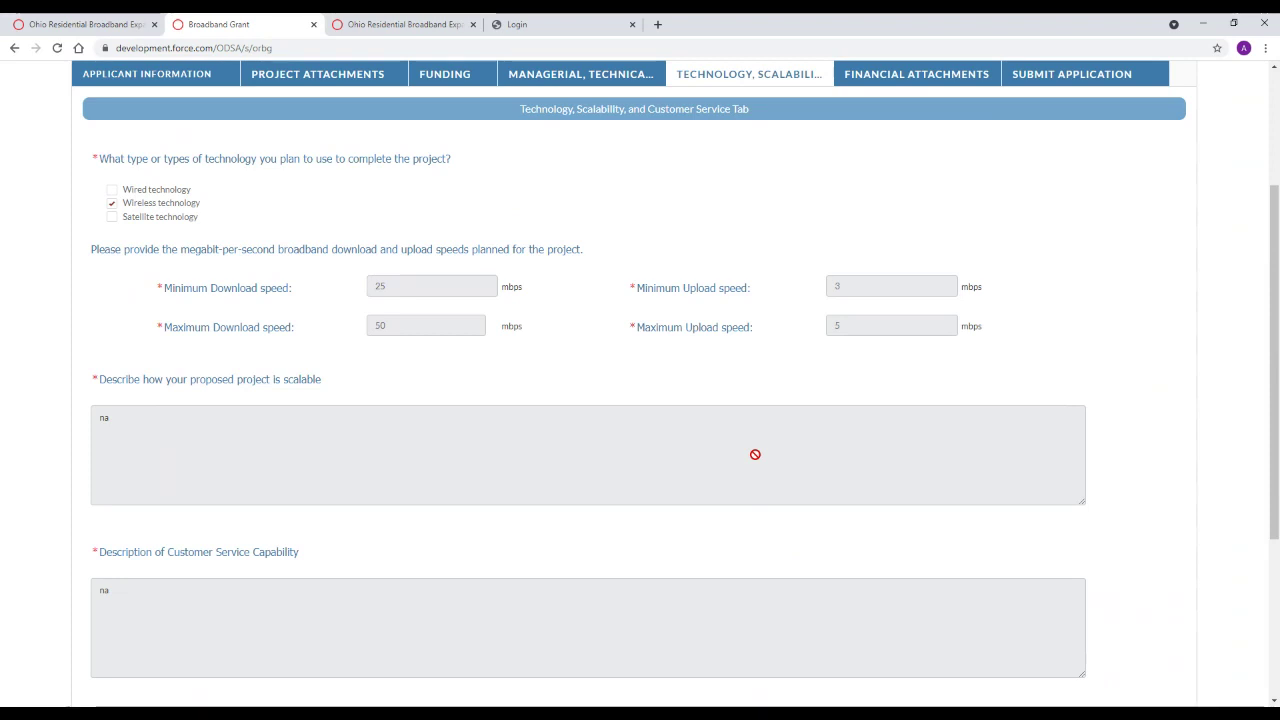
{"action": "scroll", "coordinate": [755, 454], "scroll_direction": "down", "scroll_amount": 1}
{"action": "scroll", "coordinate": [757, 458], "scroll_direction": "down", "scroll_amount": 2}
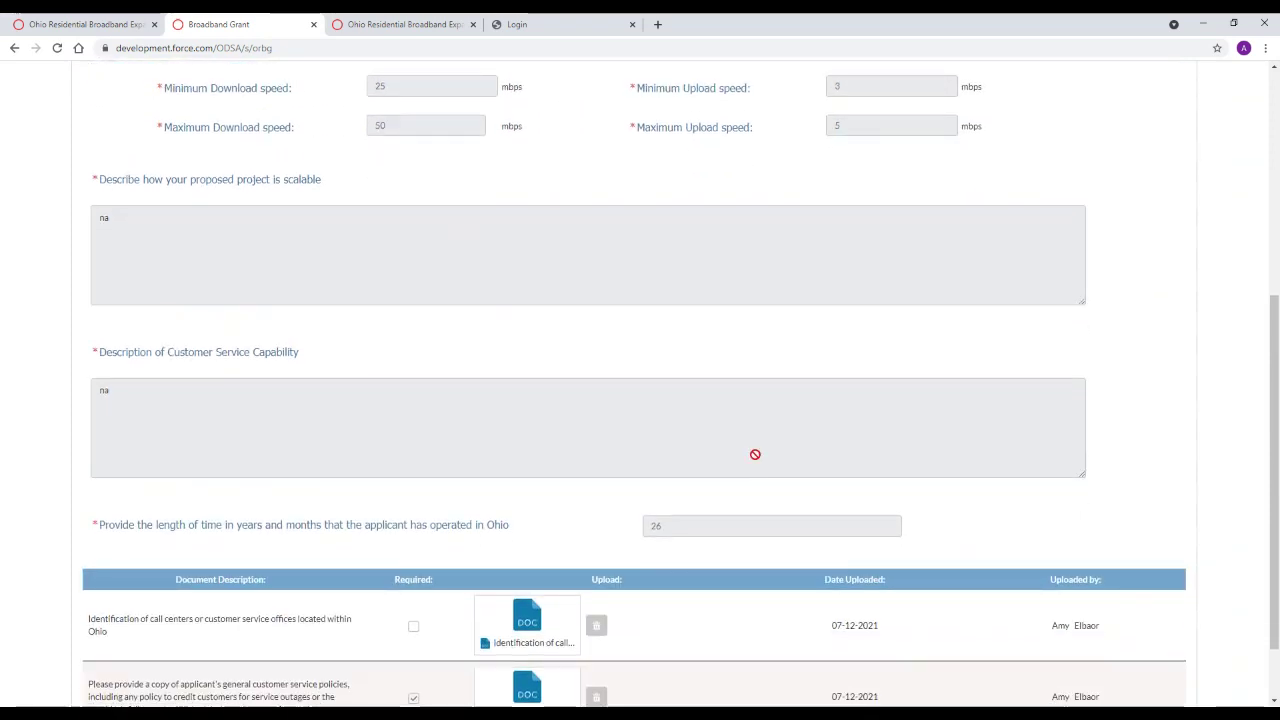
{"action": "scroll", "coordinate": [755, 452], "scroll_direction": "down", "scroll_amount": 1}
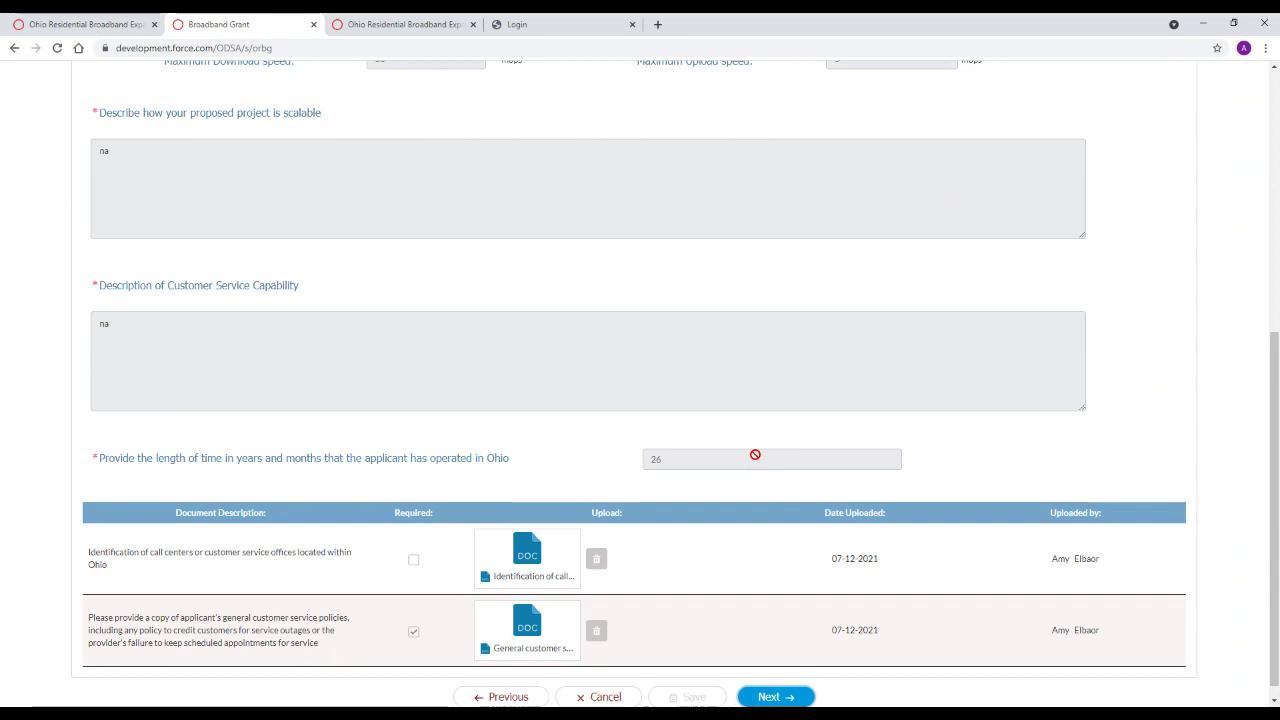
{"action": "scroll", "coordinate": [755, 455], "scroll_direction": "down", "scroll_amount": 1}
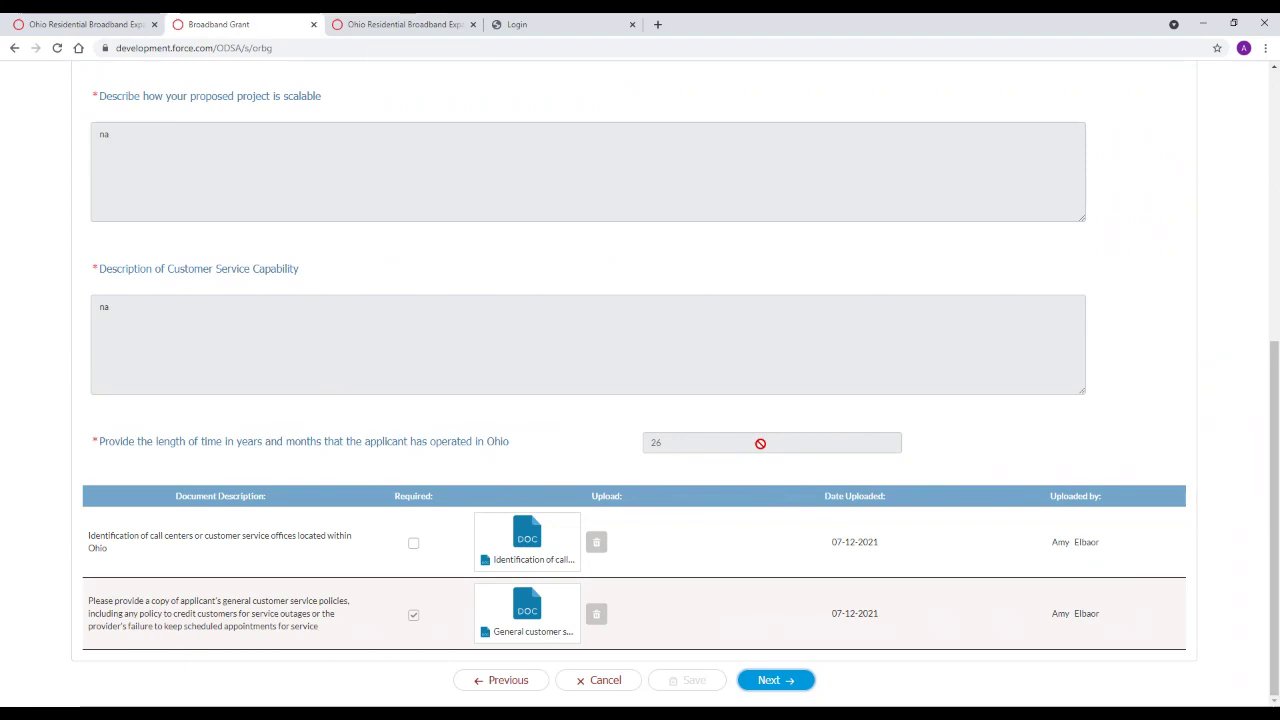
Advance to Financial Attachments and review the financial stability proof, construction timetable and notarized statement
{"action": "left_click", "coordinate": [797, 680]}
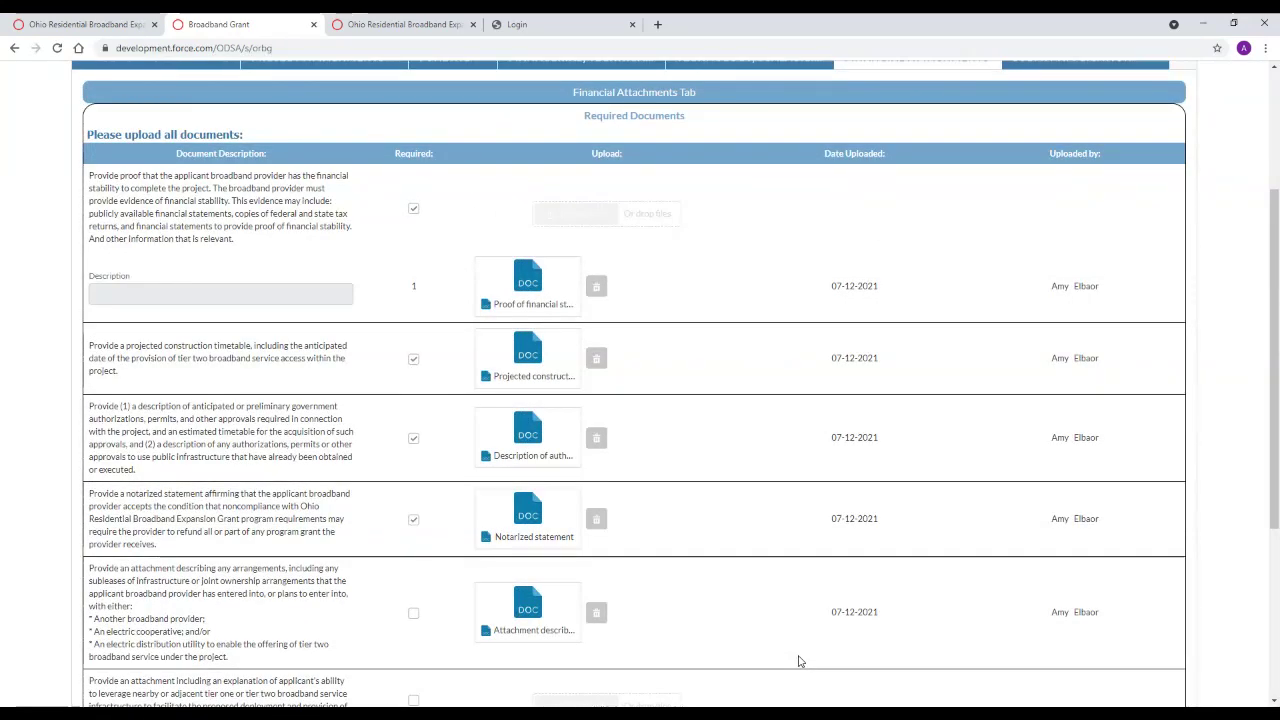
{"action": "scroll", "coordinate": [799, 661], "scroll_direction": "down", "scroll_amount": 1}
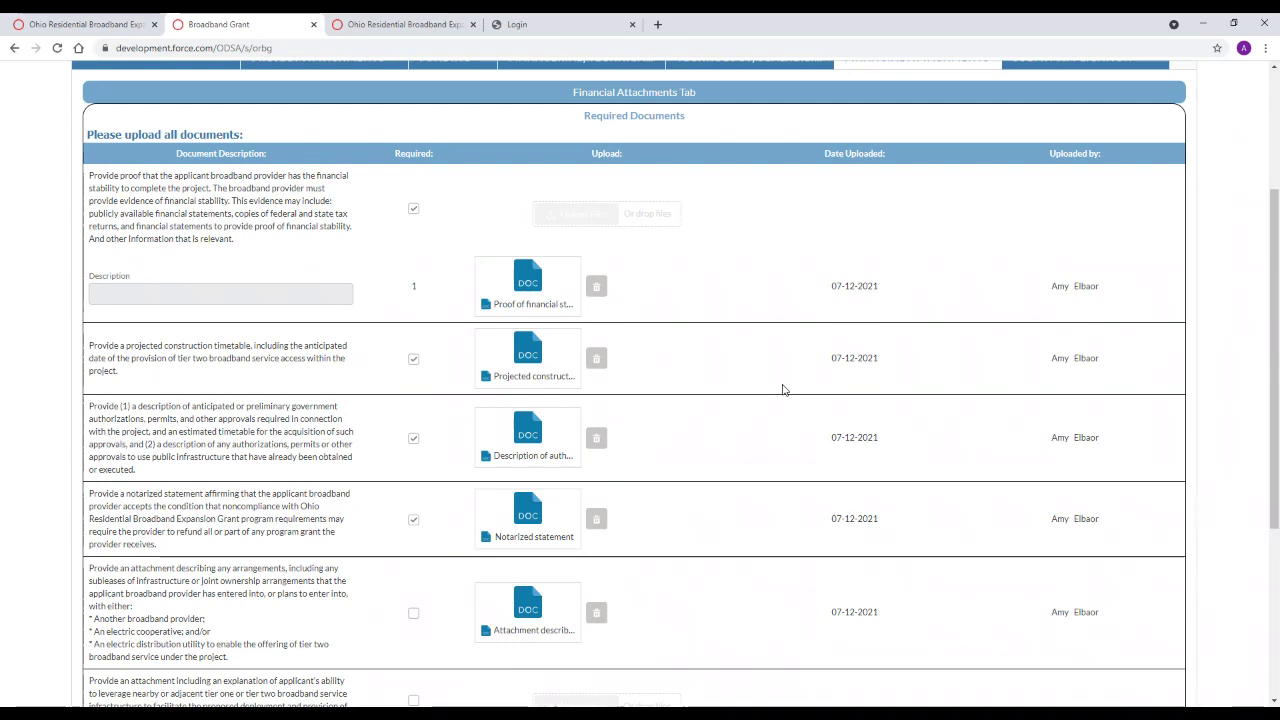
{"action": "scroll", "coordinate": [783, 390], "scroll_direction": "down", "scroll_amount": 2}
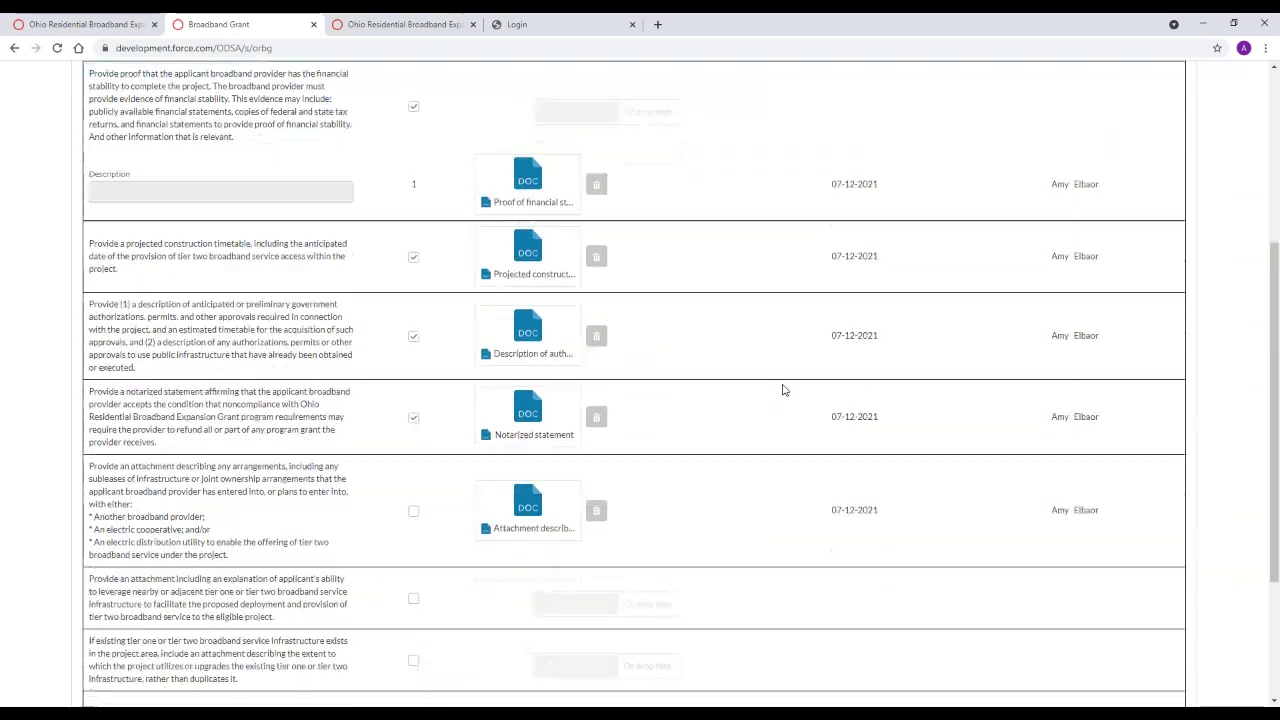
{"action": "scroll", "coordinate": [783, 390], "scroll_direction": "down", "scroll_amount": 1}
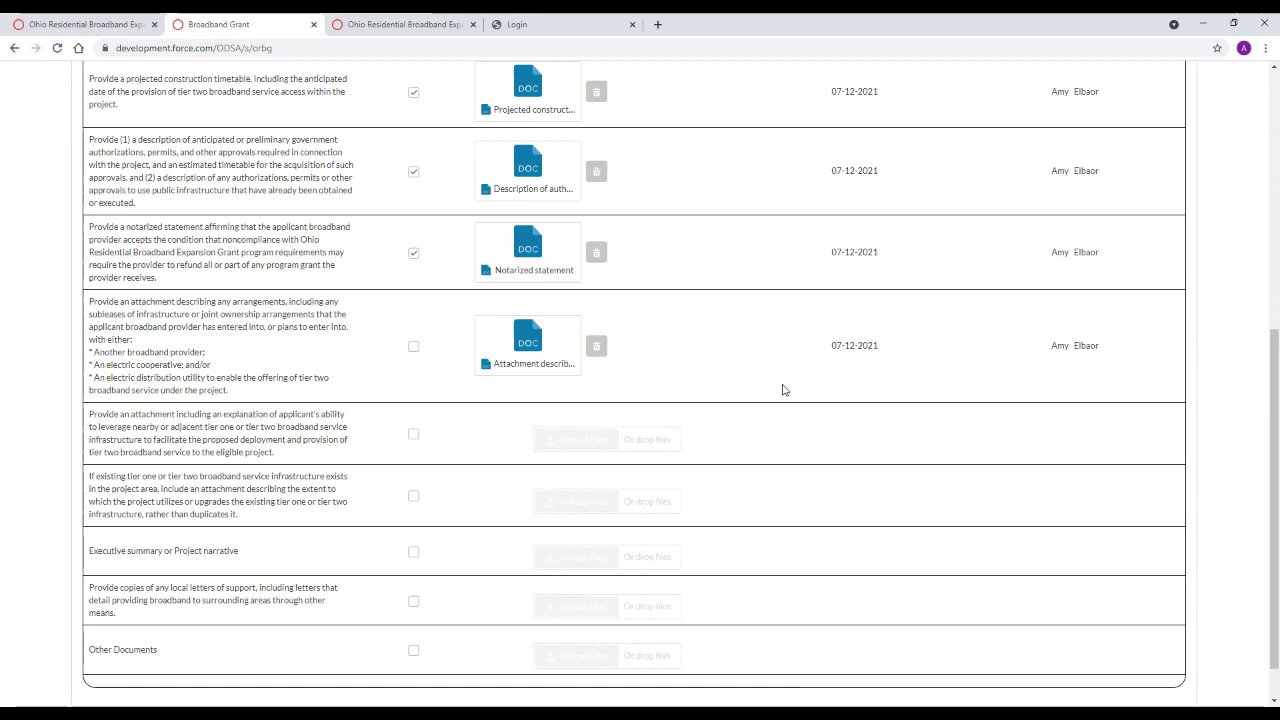
{"action": "scroll", "coordinate": [800, 339], "scroll_direction": "down", "scroll_amount": 1}
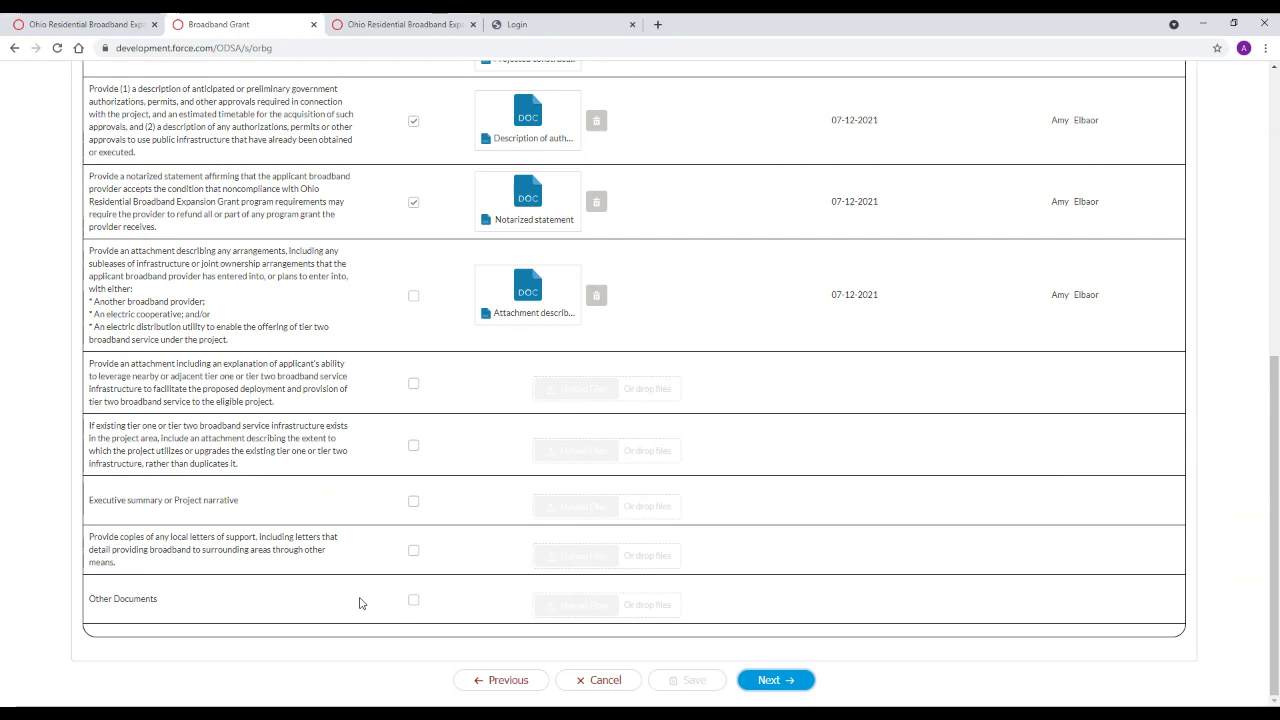
Advance to the Submit Application tab, then return to the slideshow's paper-application-by-certified-mail slide
{"action": "left_click", "coordinate": [762, 681]}
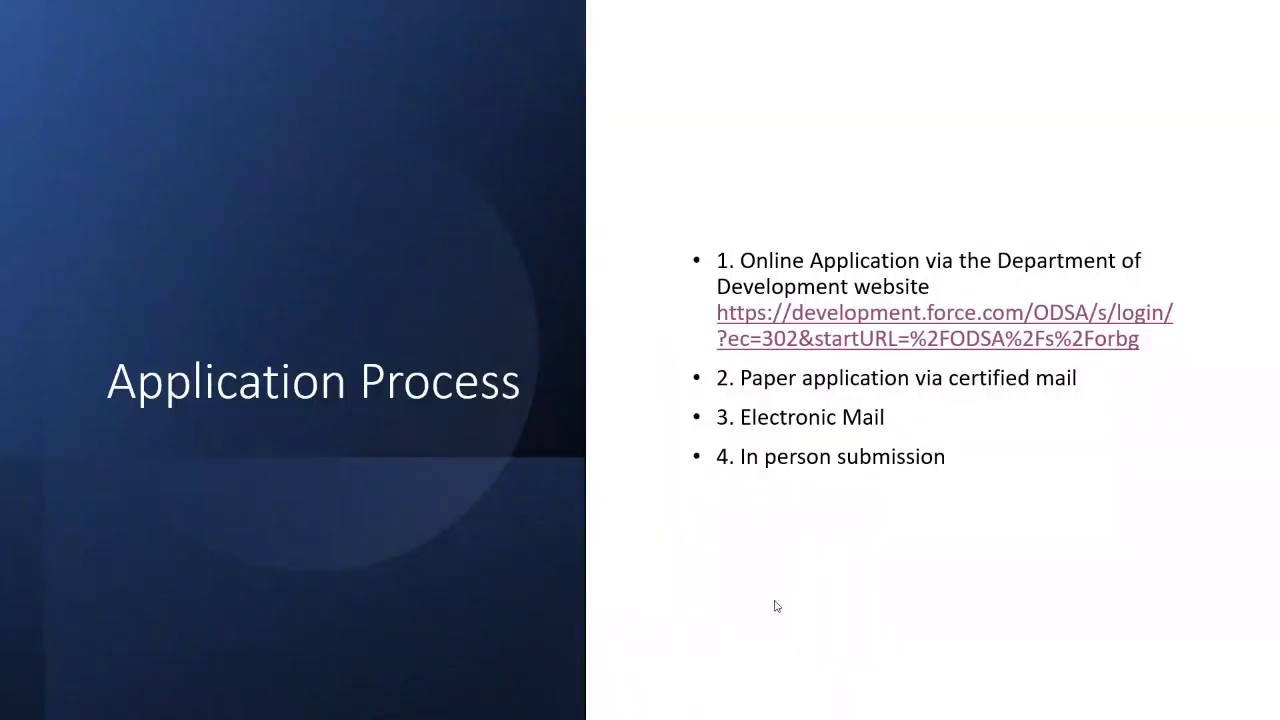
{"action": "left_click", "coordinate": [420, 657]}
{"action": "left_click", "coordinate": [420, 657]}
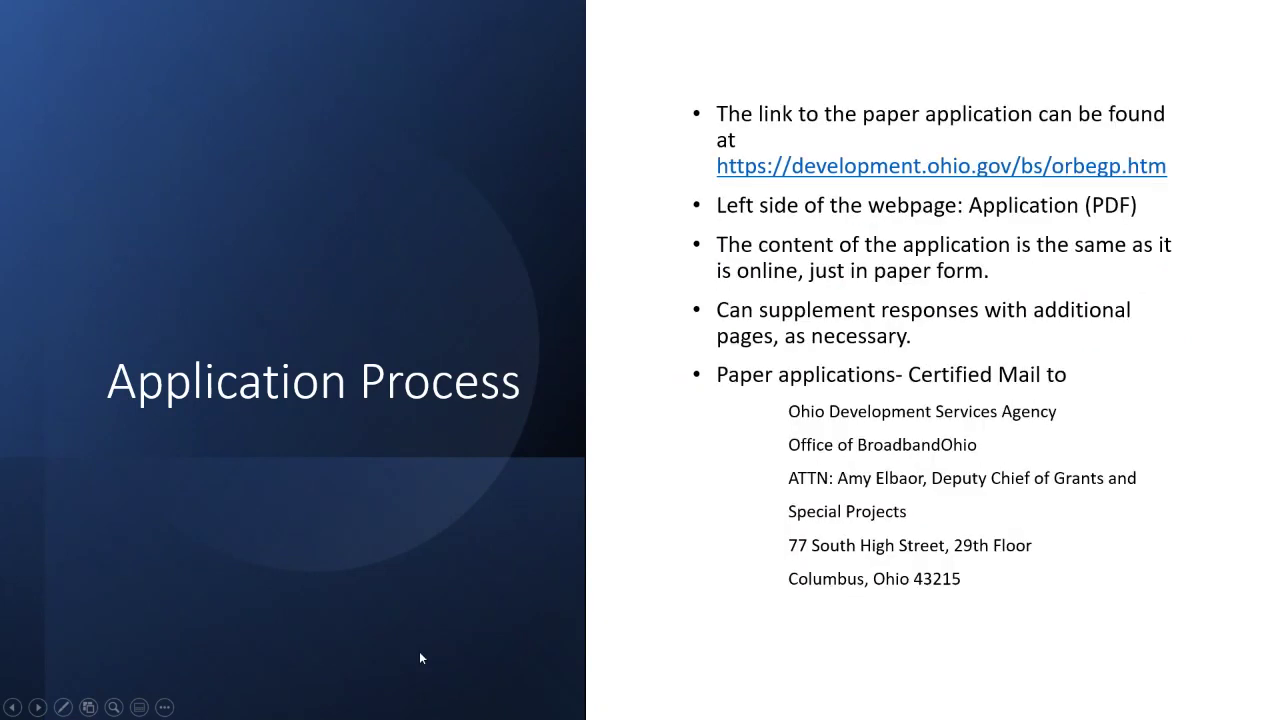